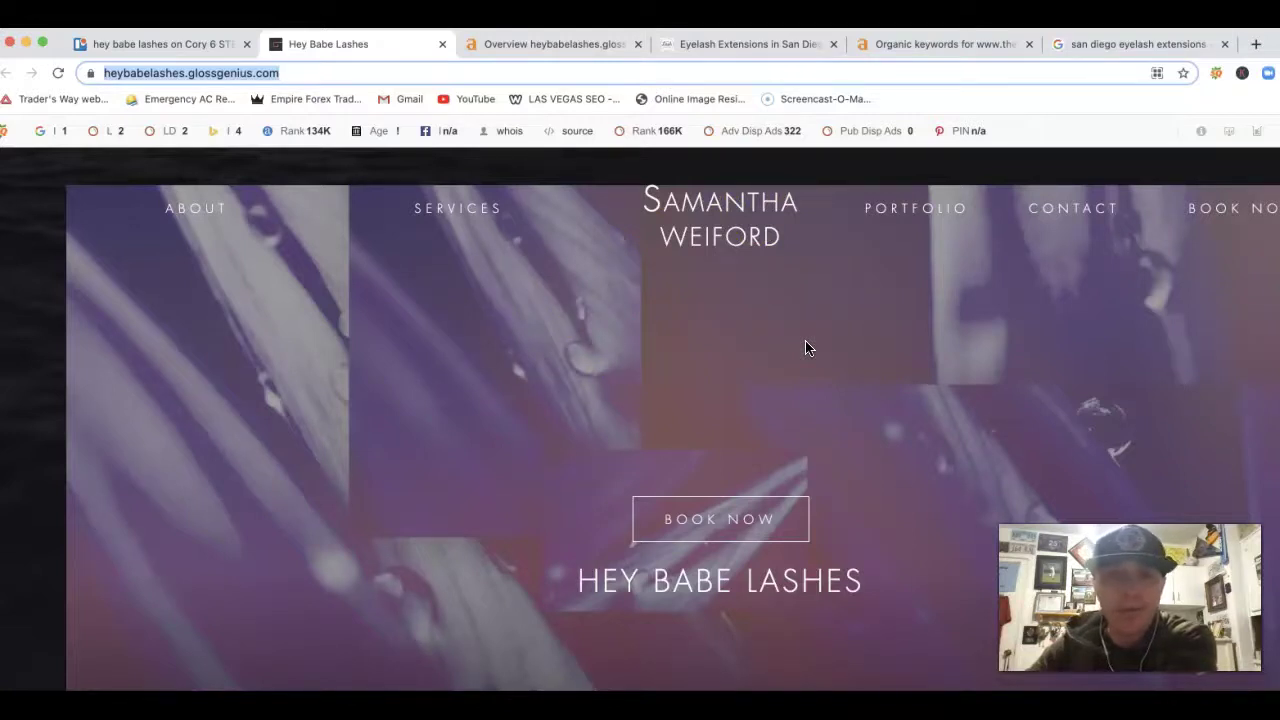
Review the Hey Babe Lashes service cards and prices, then return to the 'san diego eyelash extensions' results
scroll(808, 347, "down", 1)
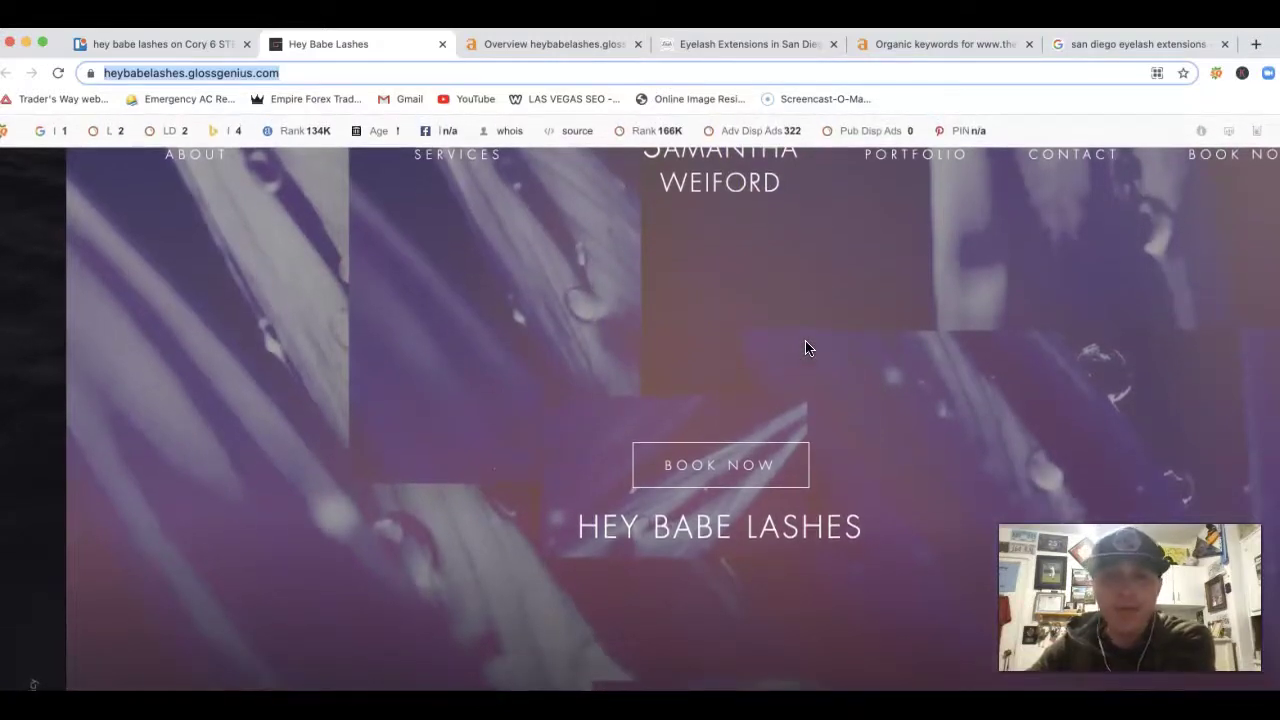
scroll(805, 347, "up", 1)
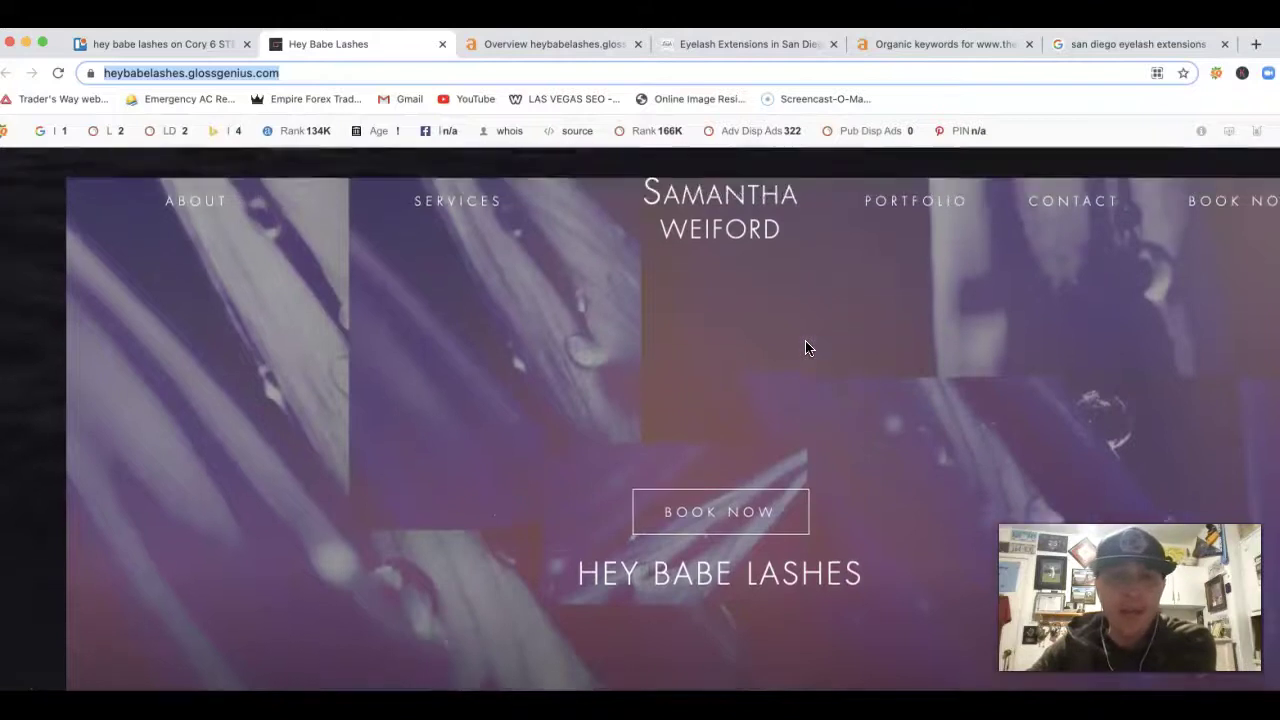
scroll(805, 347, "down", 1)
left_click(463, 165)
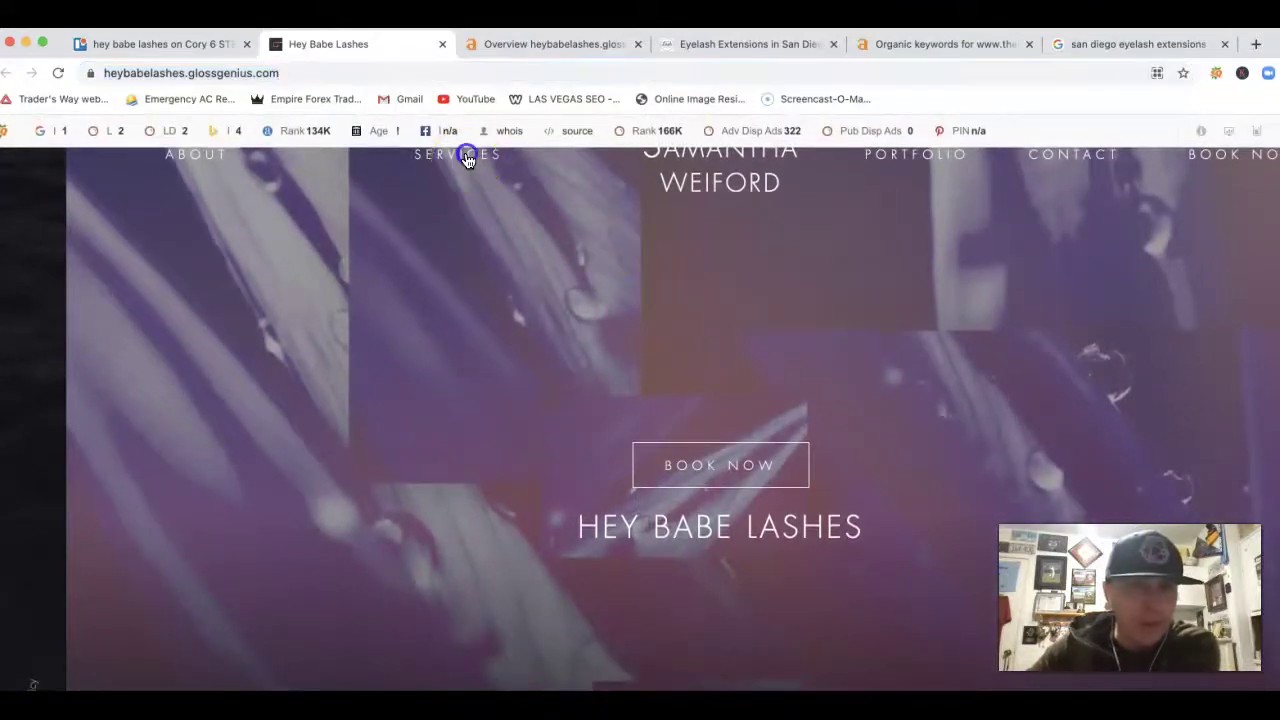
scroll(529, 429, "down", 2)
scroll(532, 430, "down", 14)
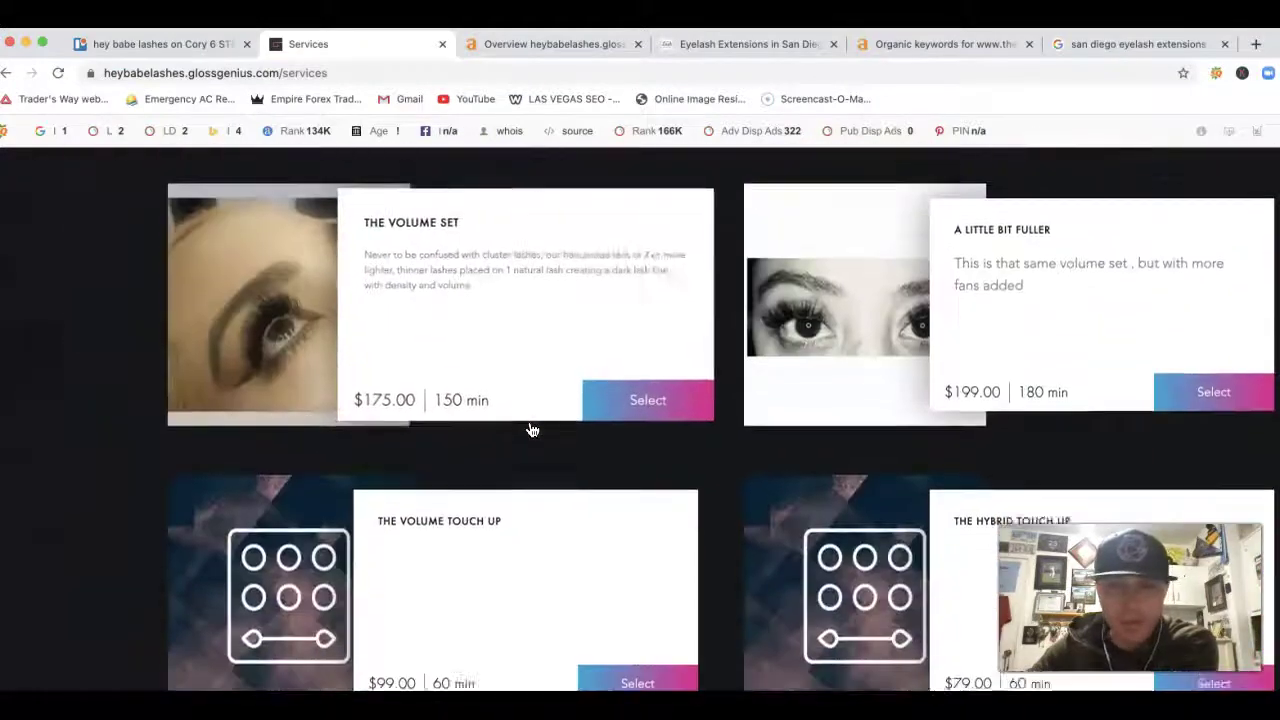
scroll(532, 430, "down", 15)
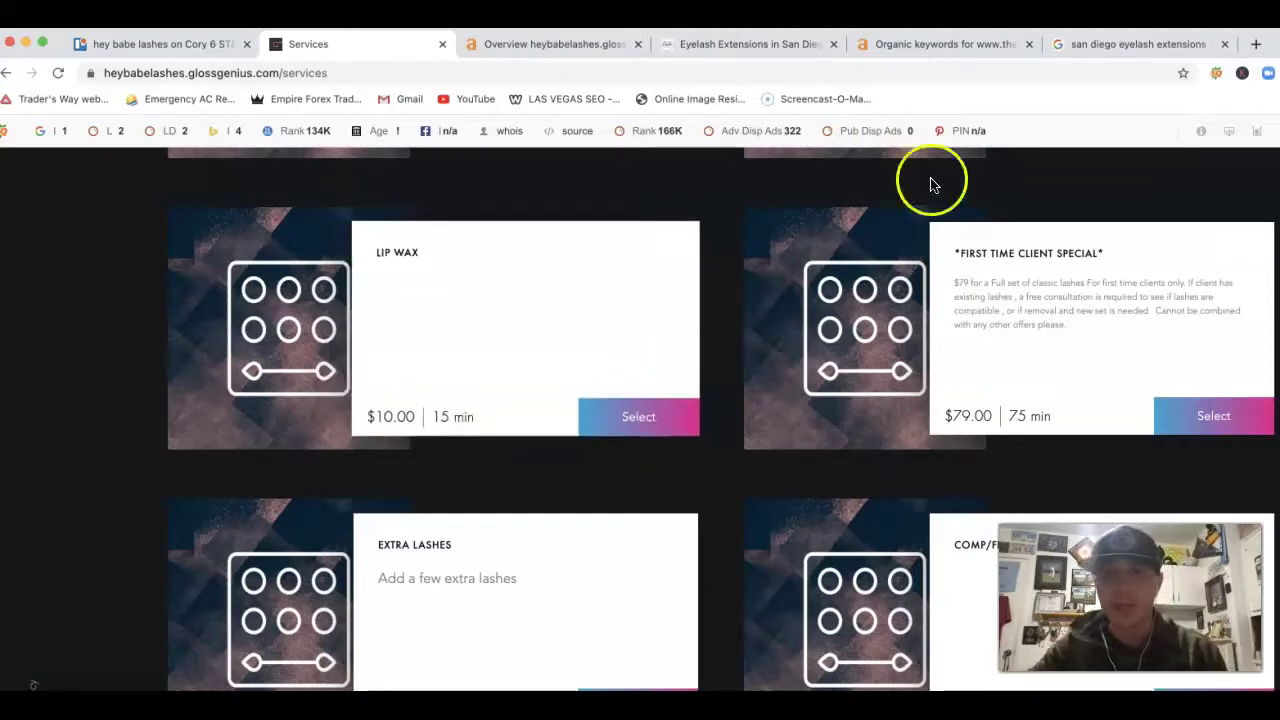
left_click(1127, 44)
Scroll past the map pack and view all local San Diego eyelash extension salons
scroll(740, 300, "up", 10)
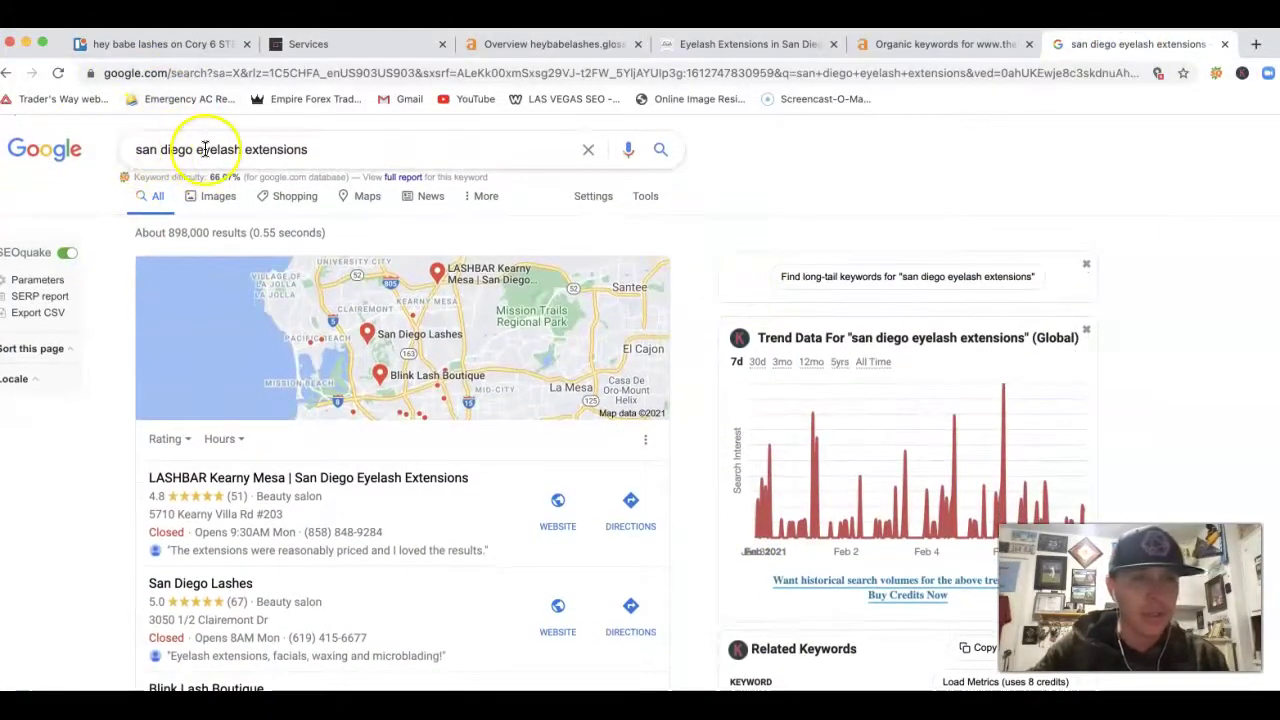
scroll(335, 200, "down", 5)
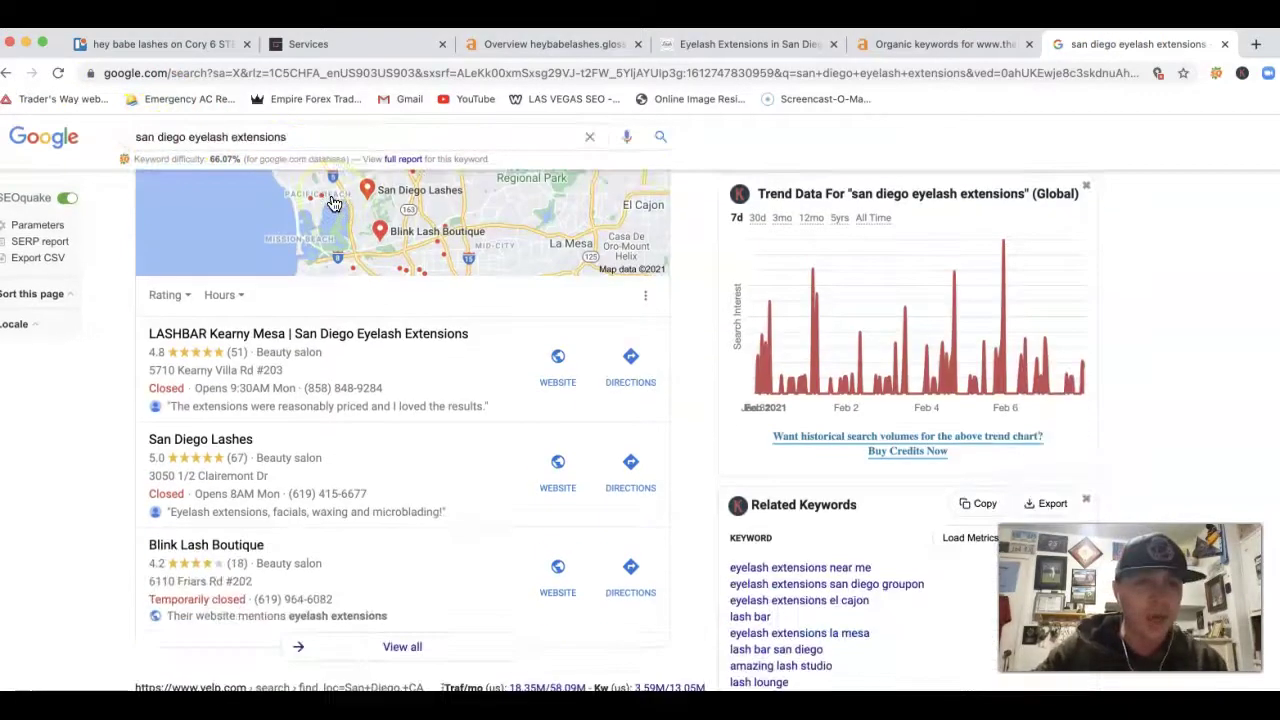
scroll(338, 201, "up", 3)
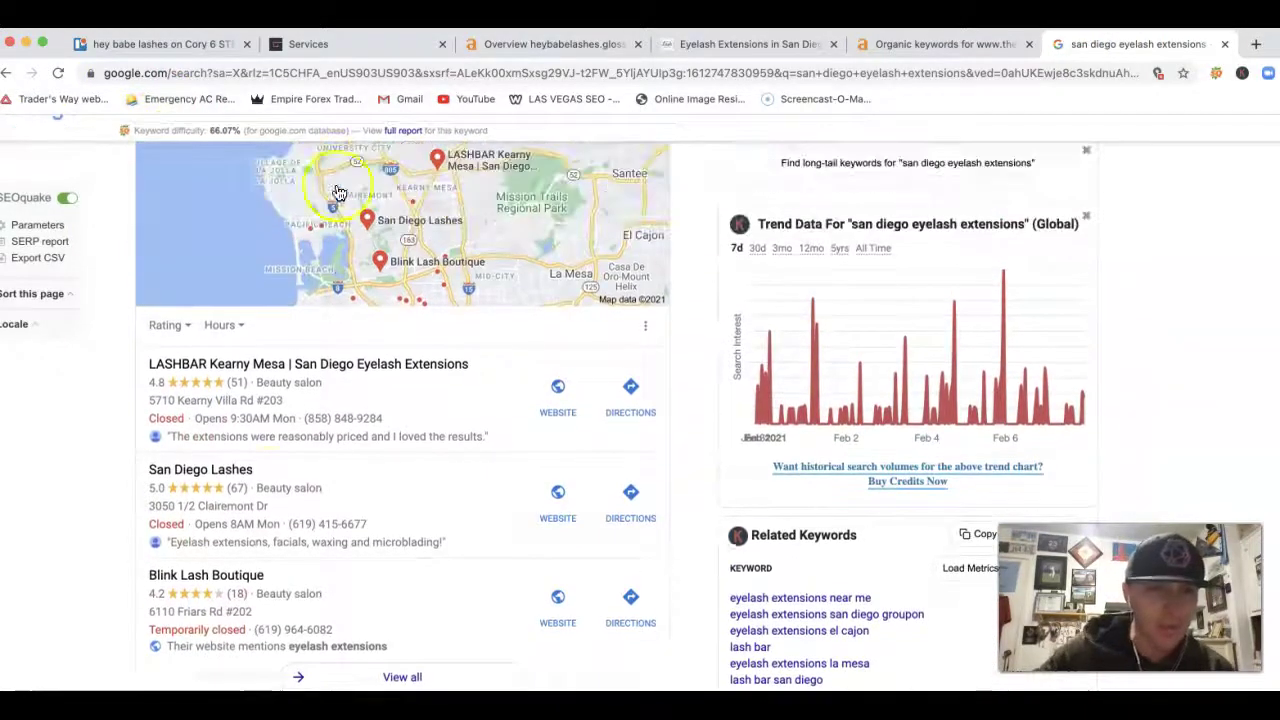
scroll(350, 398, "down", 3)
left_click(410, 565)
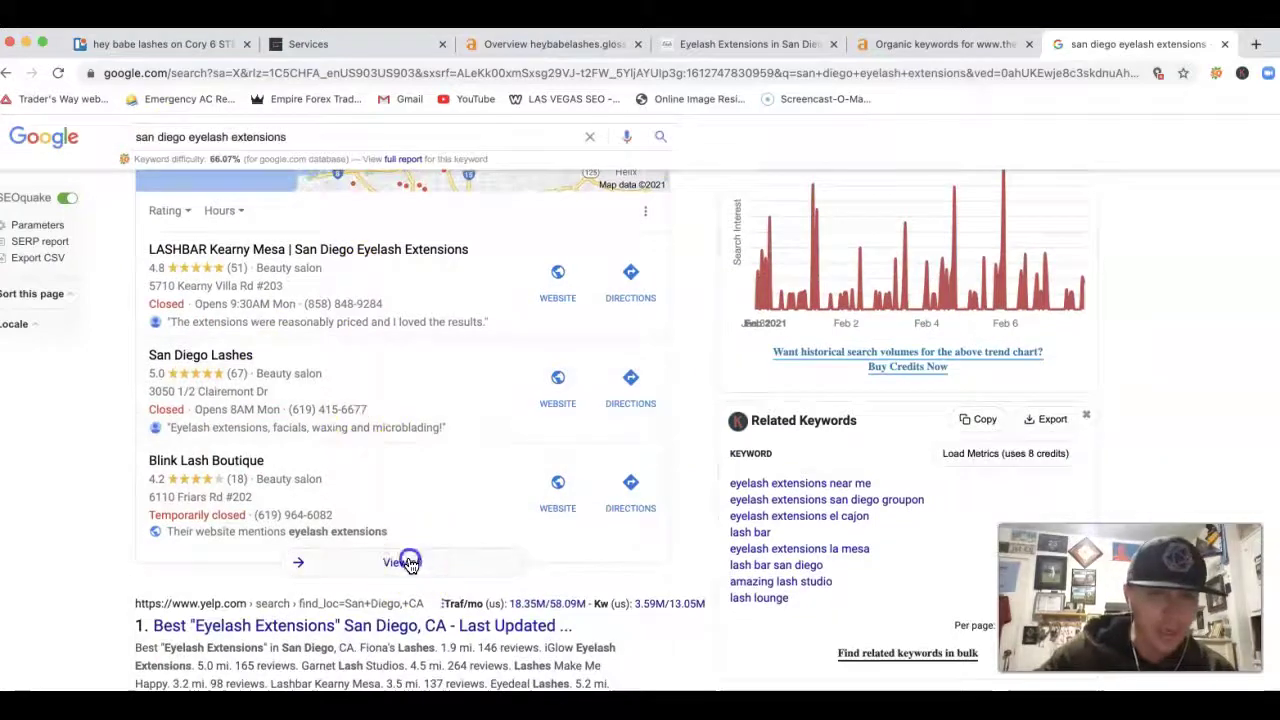
scroll(150, 458, "down", 10)
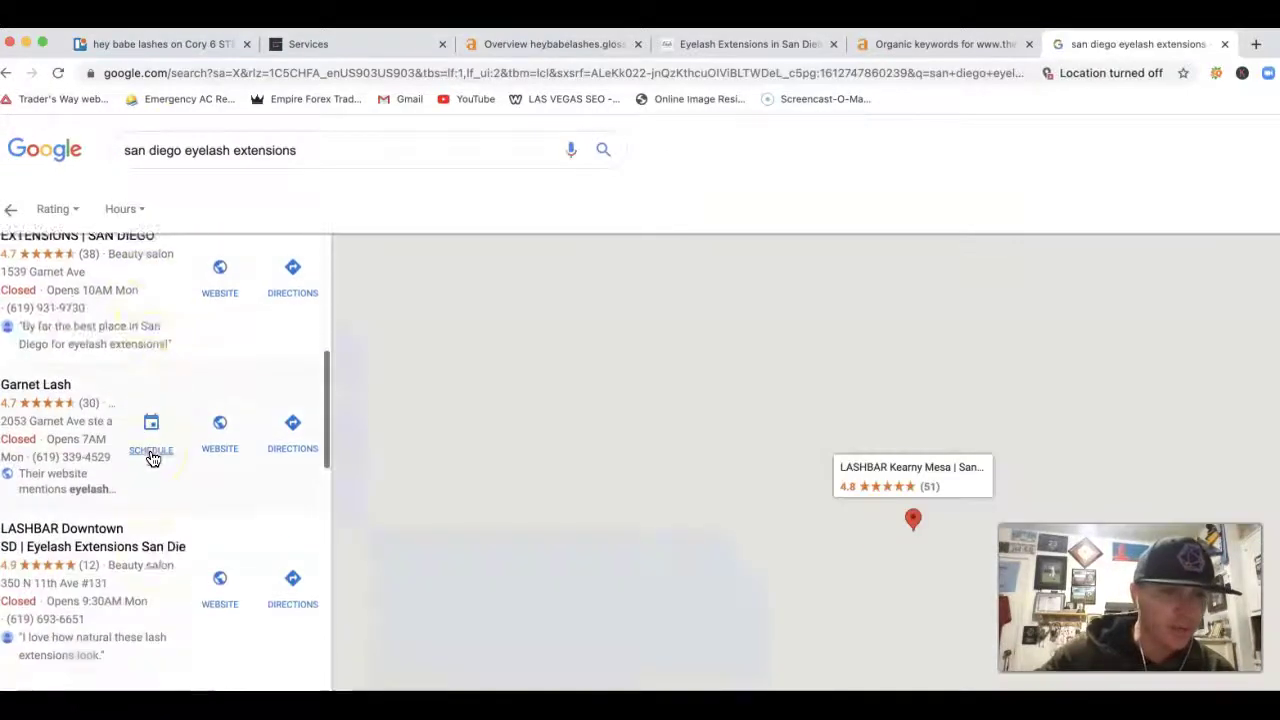
scroll(150, 458, "down", 10)
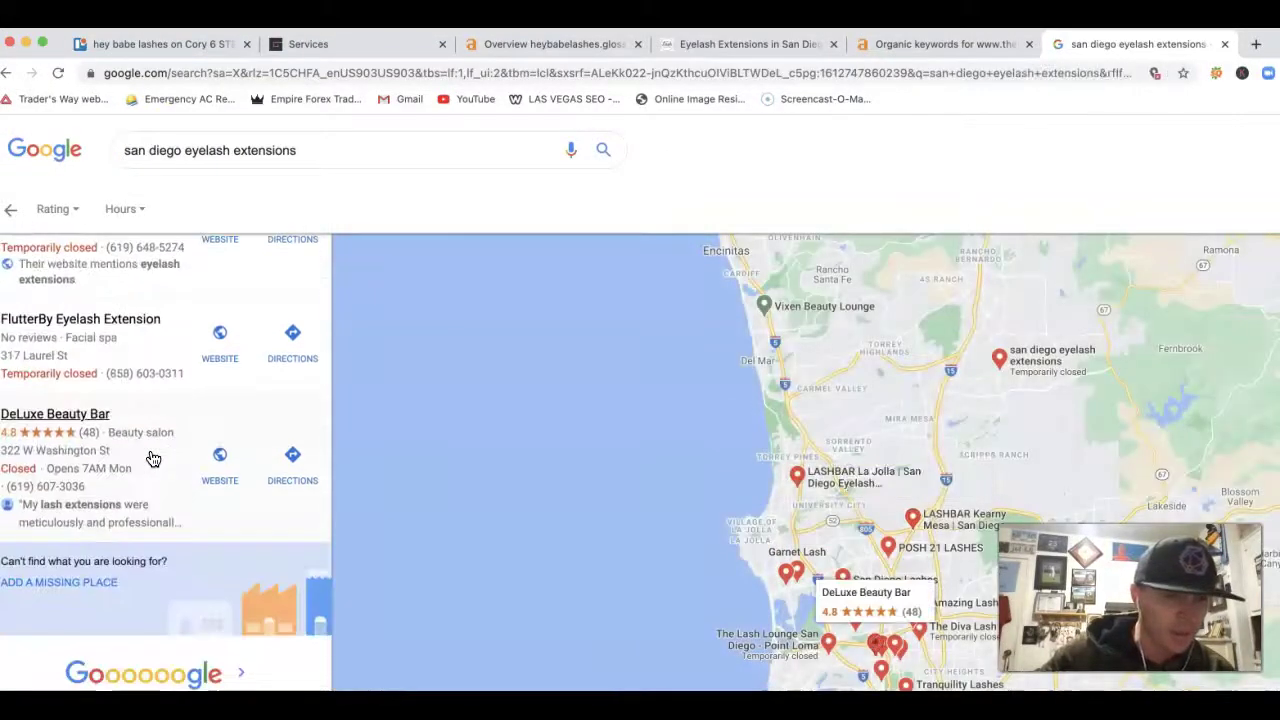
scroll(157, 410, "up", 20)
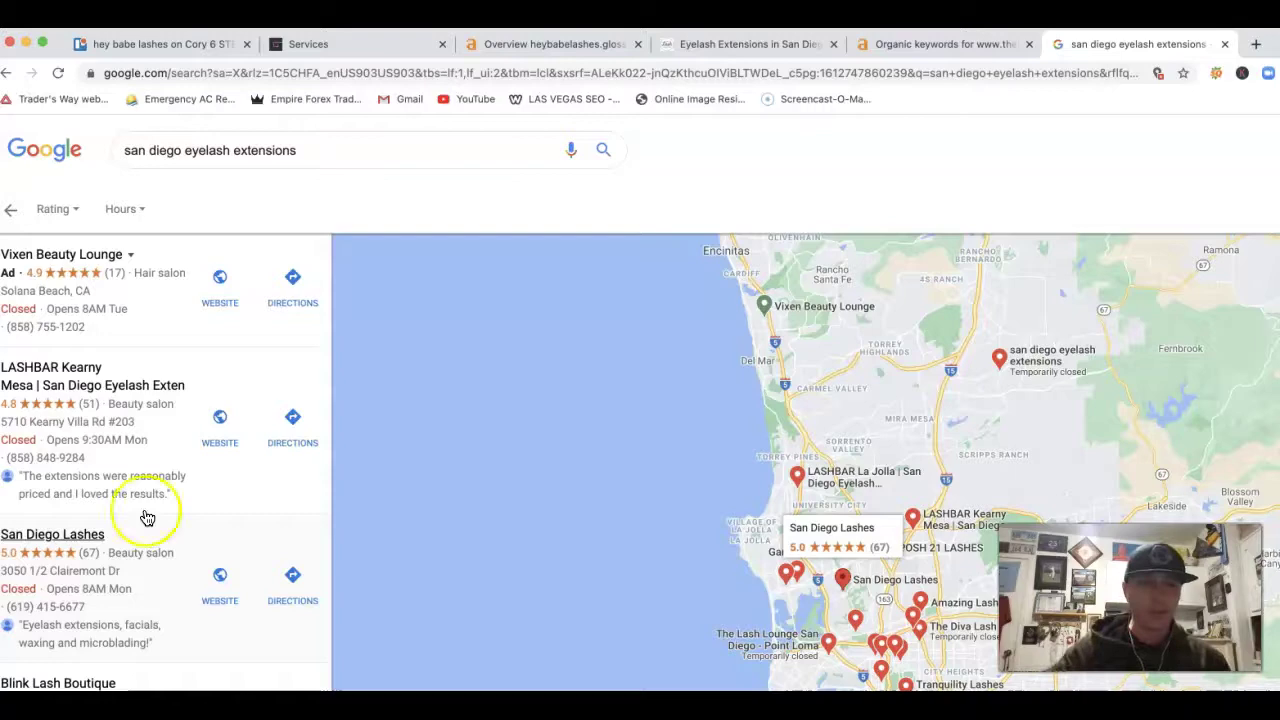
Go back to the main results and scroll to organic listings 7–9, including The Lash Lounge
left_click(12, 218)
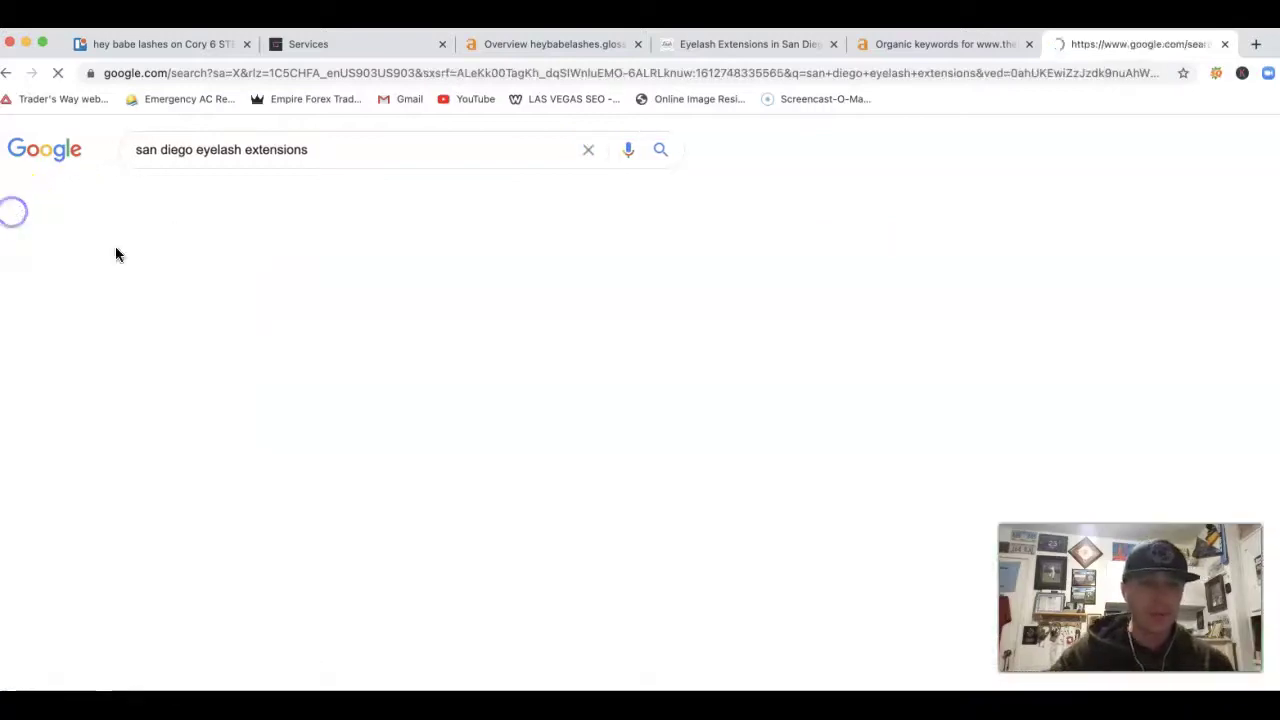
scroll(305, 390, "down", 2)
scroll(305, 390, "down", 10)
scroll(323, 517, "down", 1)
scroll(370, 565, "up", 2)
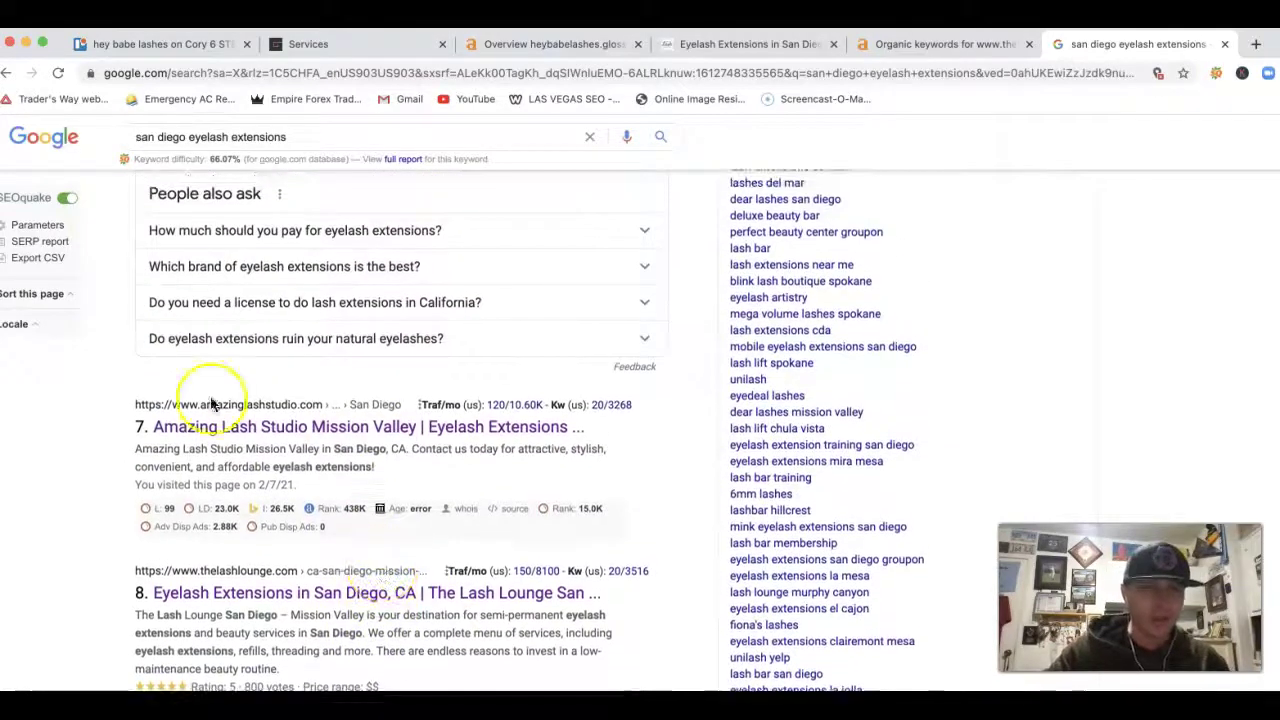
scroll(300, 540, "down", 2)
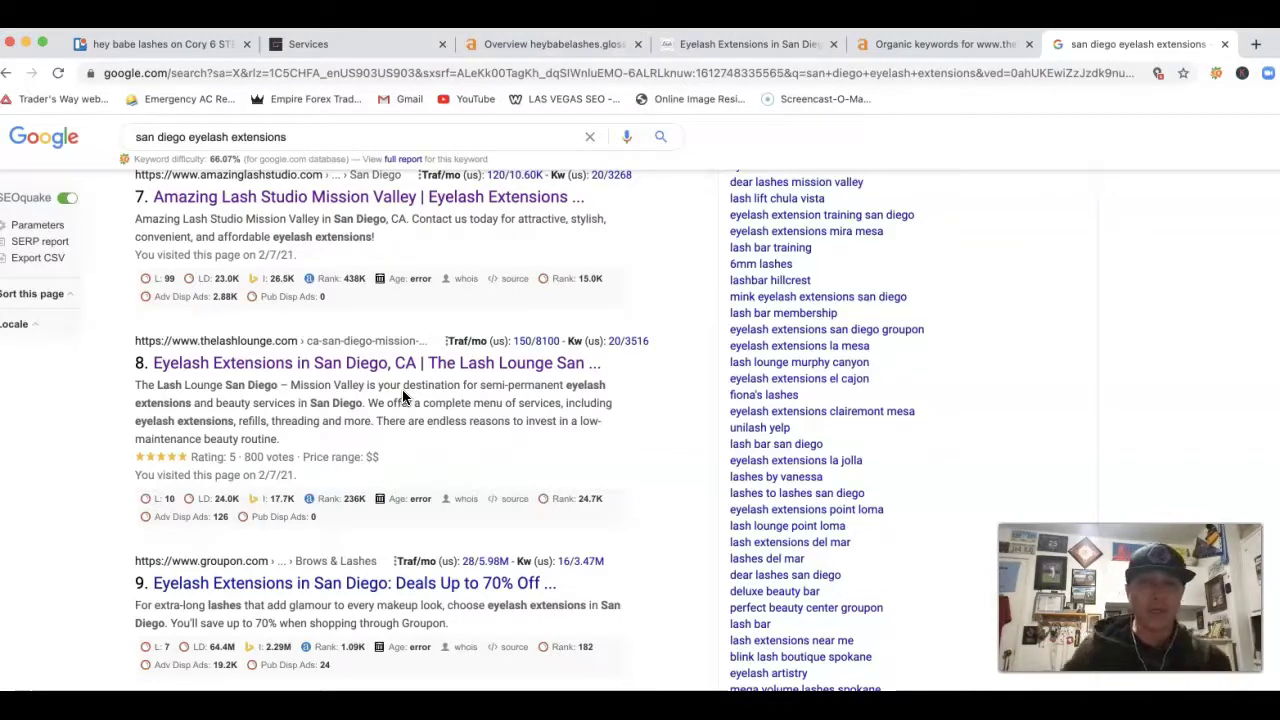
Return to the Hey Babe Lashes services page and select its address
left_click(340, 46)
scroll(337, 209, "down", 10)
left_click(333, 73)
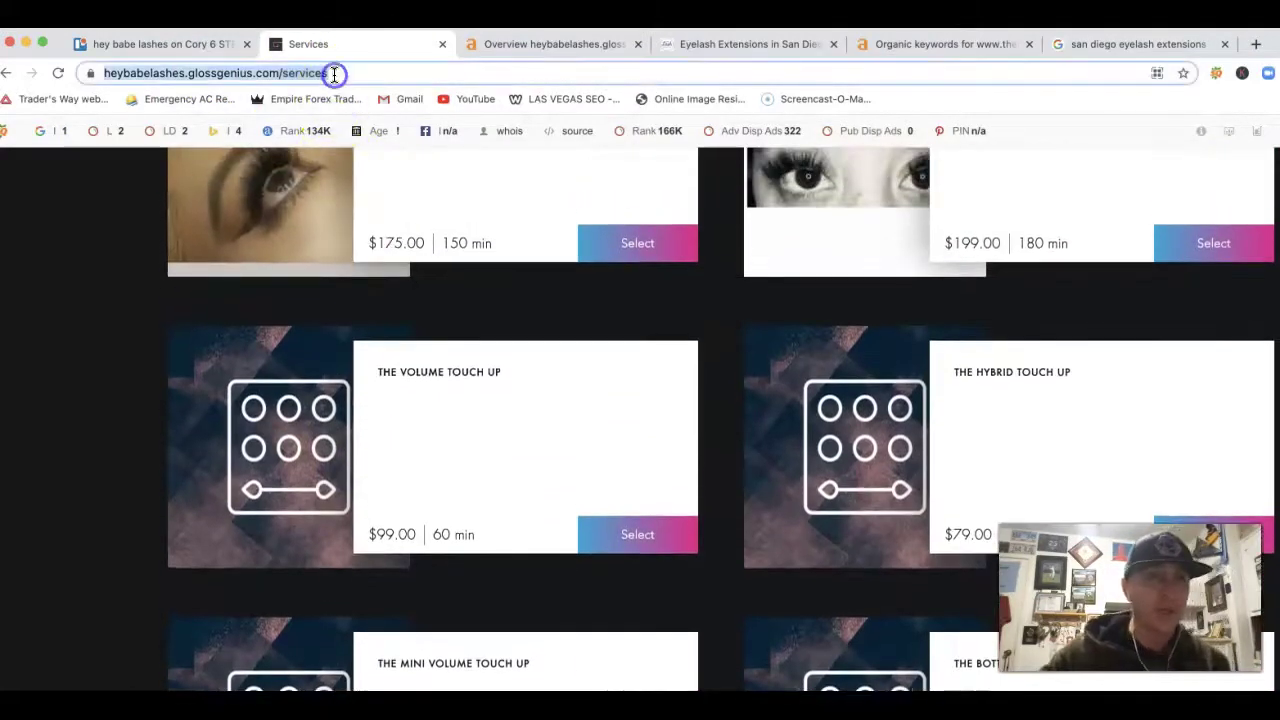
Check Ahrefs metrics for heybabelashes (5 backlinks, zero organic traffic), then switch to The Lash Lounge page
left_click(545, 44)
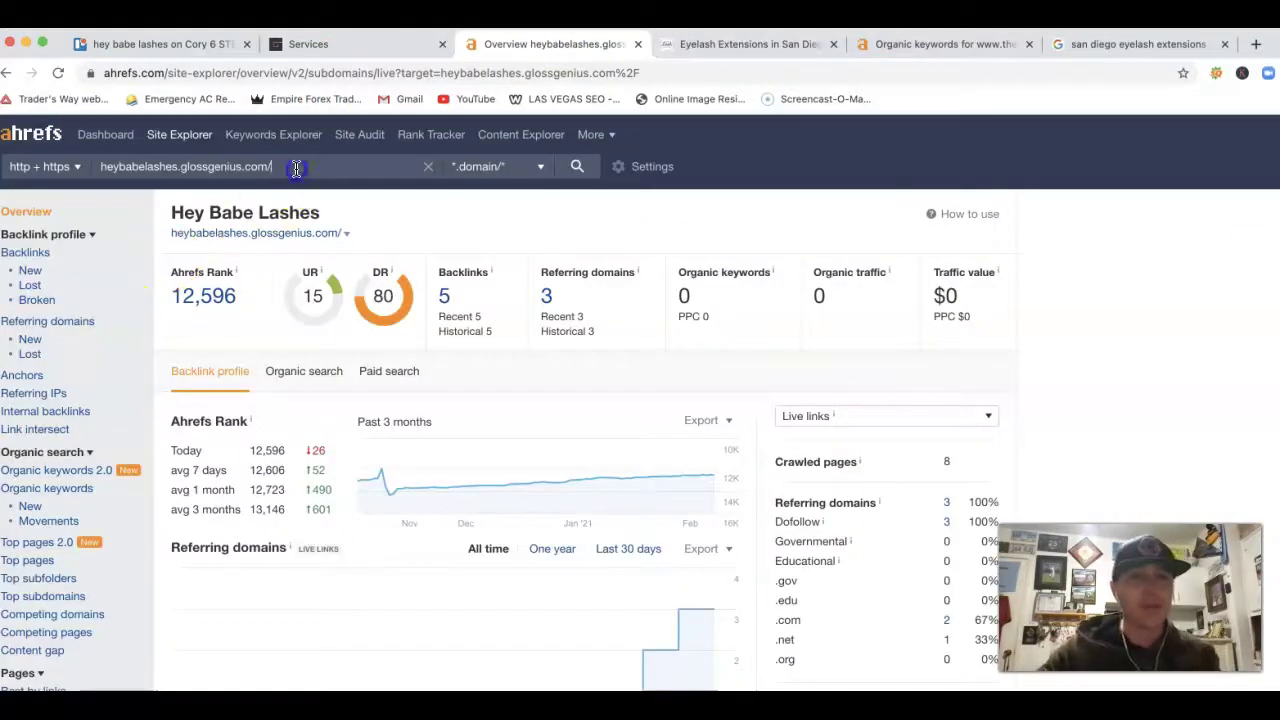
left_click_drag(305, 167, 133, 167)
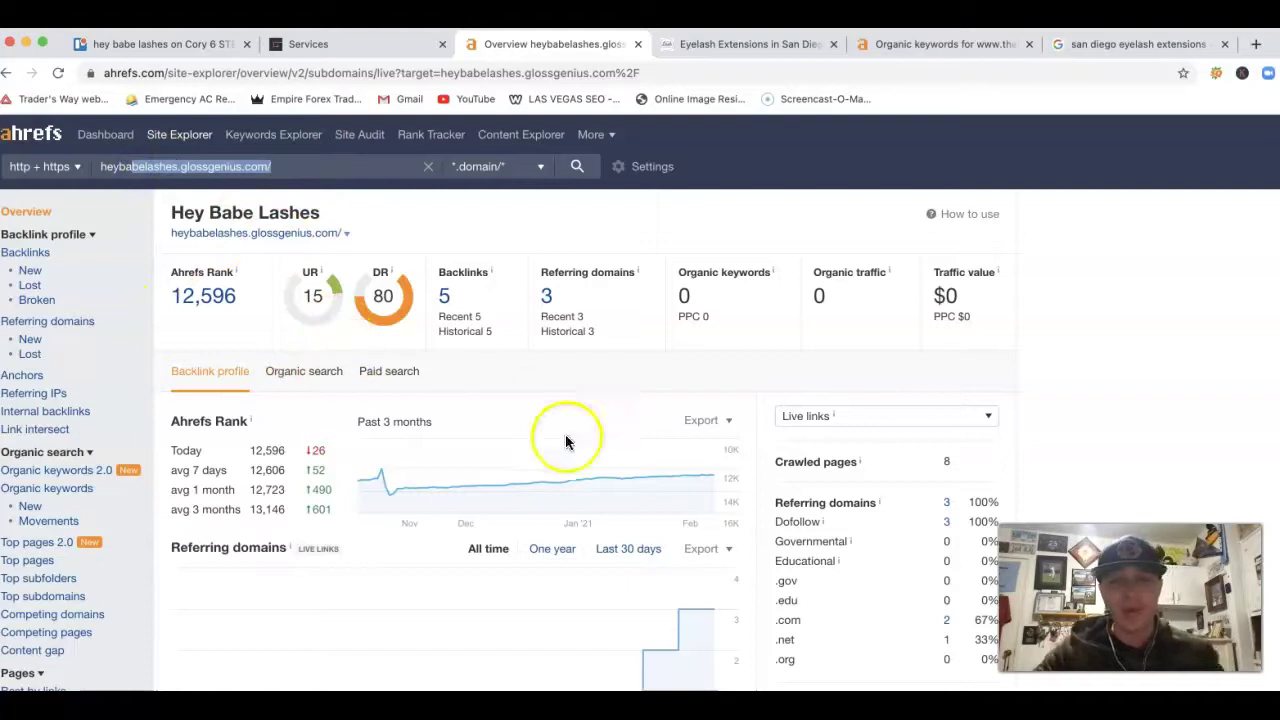
scroll(580, 455, "down", 3)
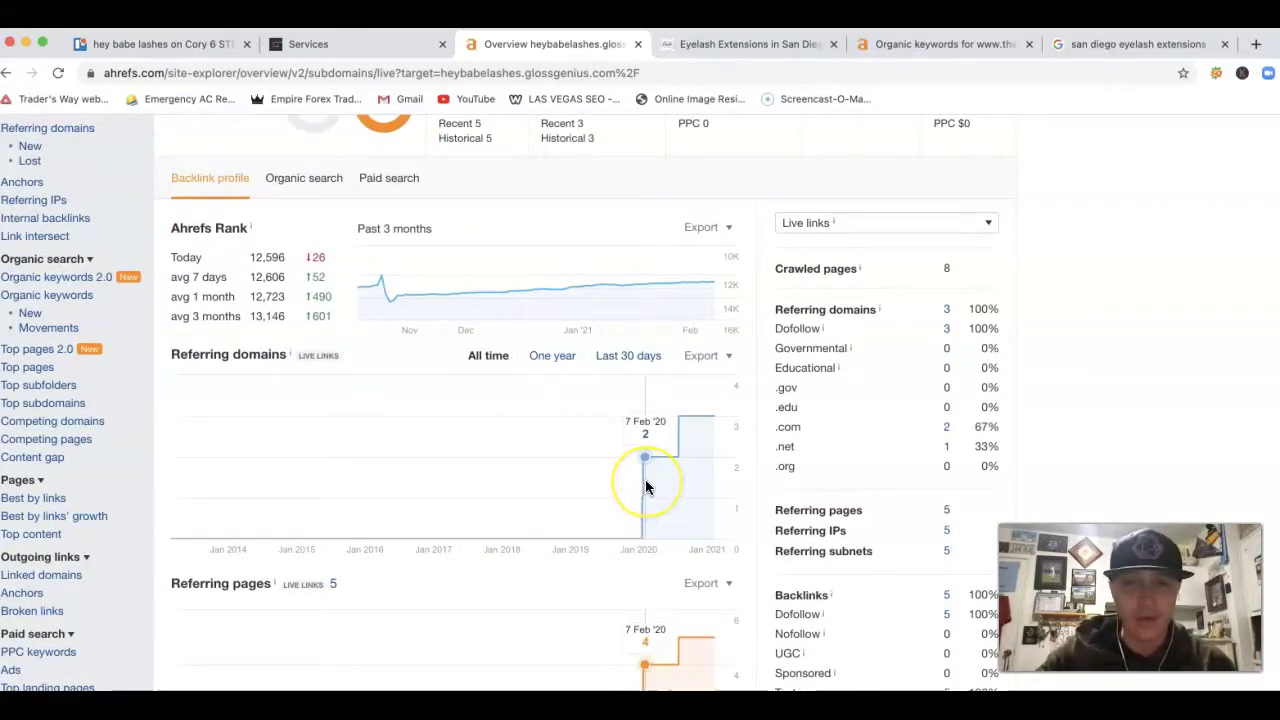
scroll(667, 455, "up", 1)
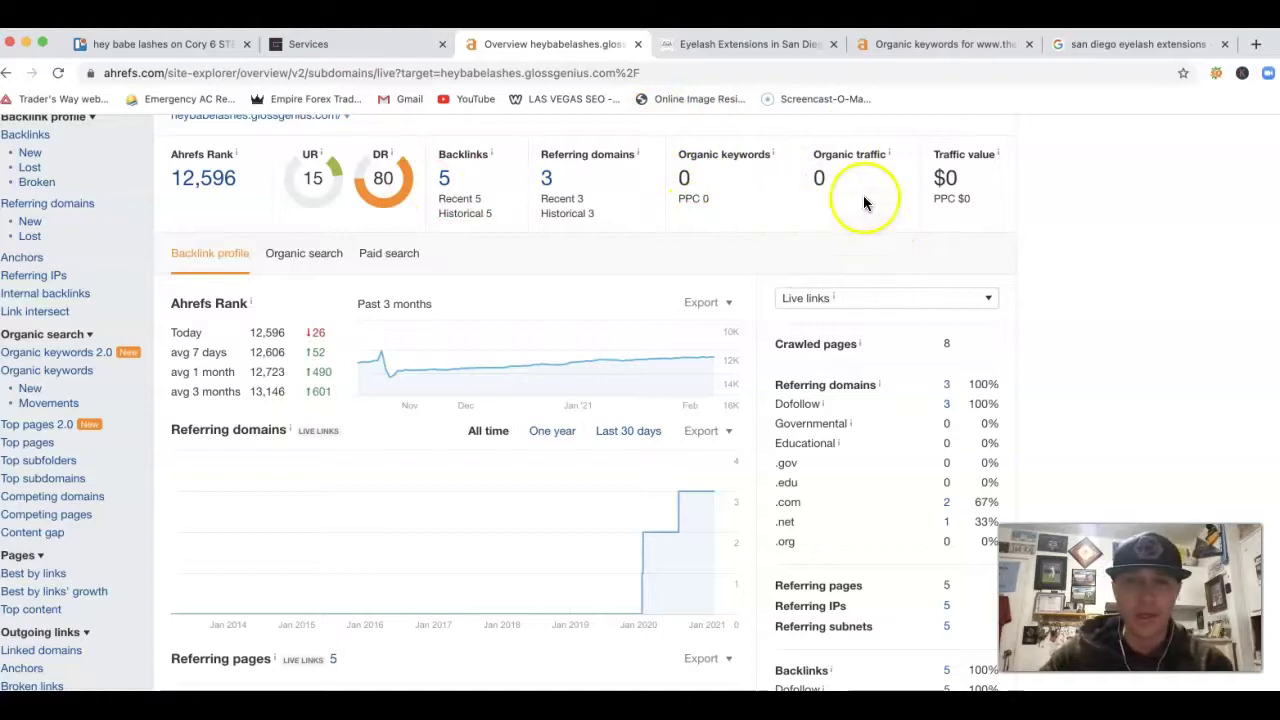
left_click(700, 44)
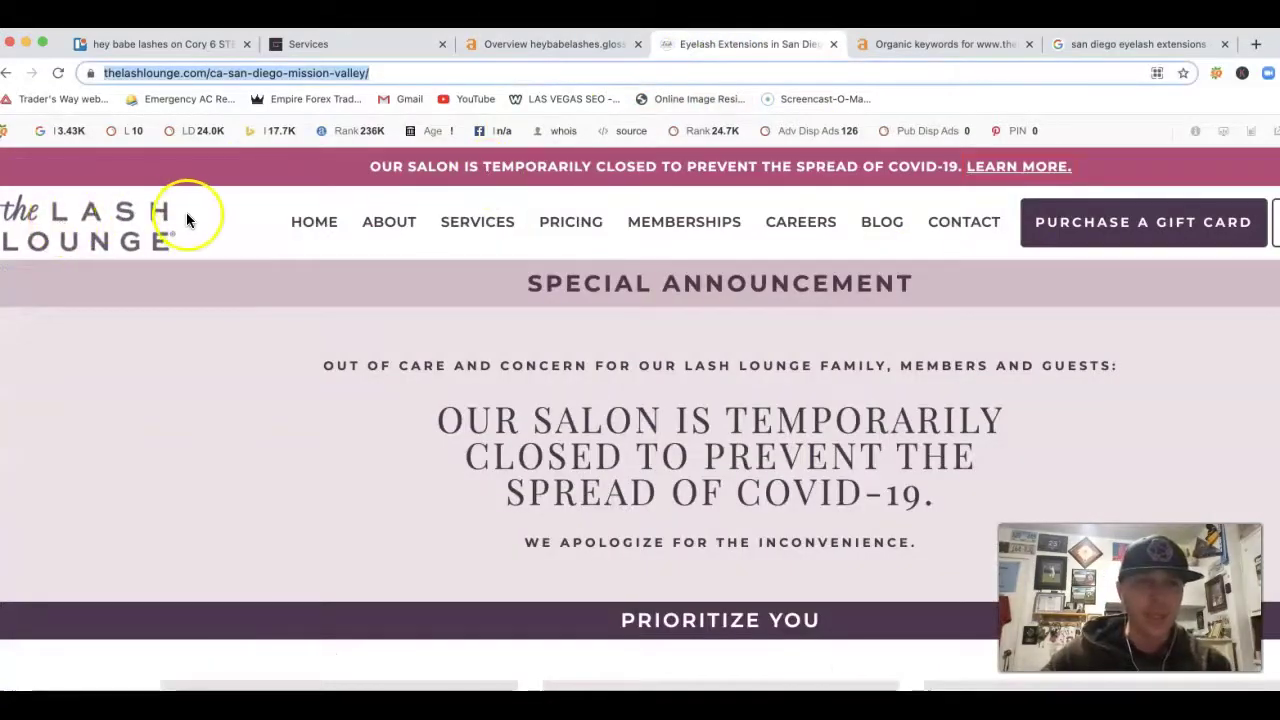
Load the Ahrefs overview for The Lash Lounge Mission Valley page: DR 46, 121 keywords, 704 traffic
left_click(890, 42)
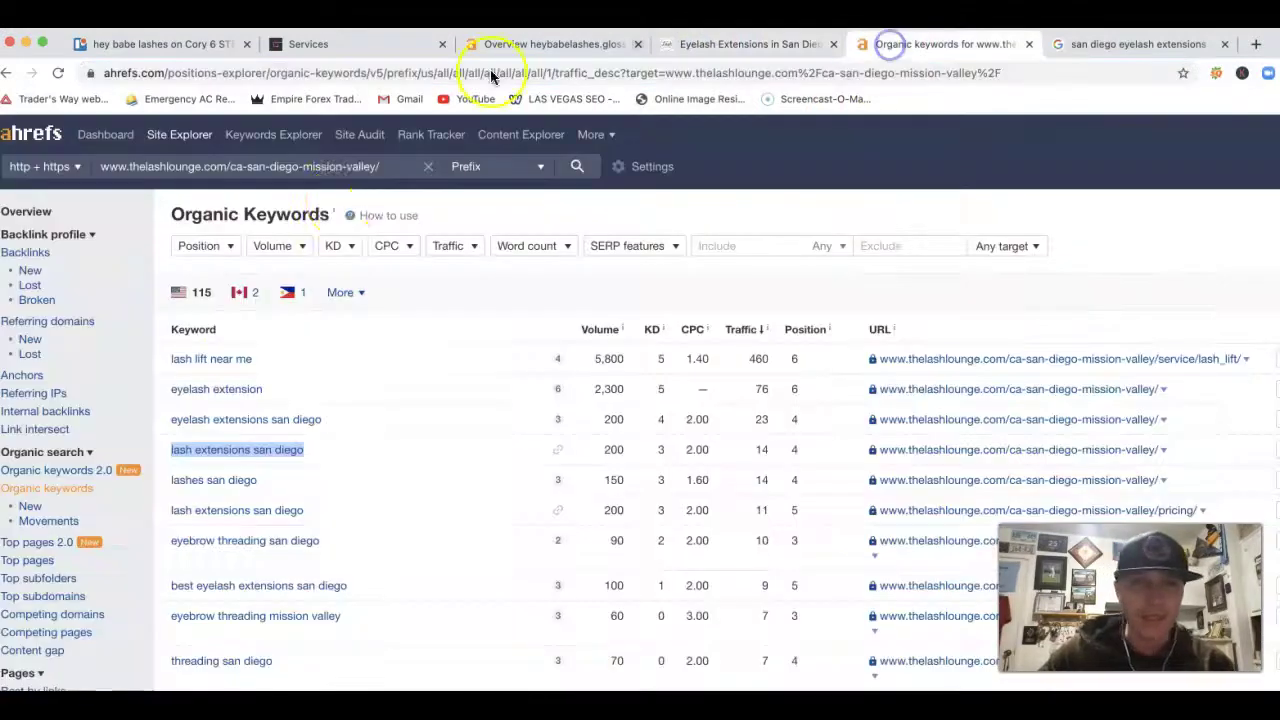
left_click(27, 213)
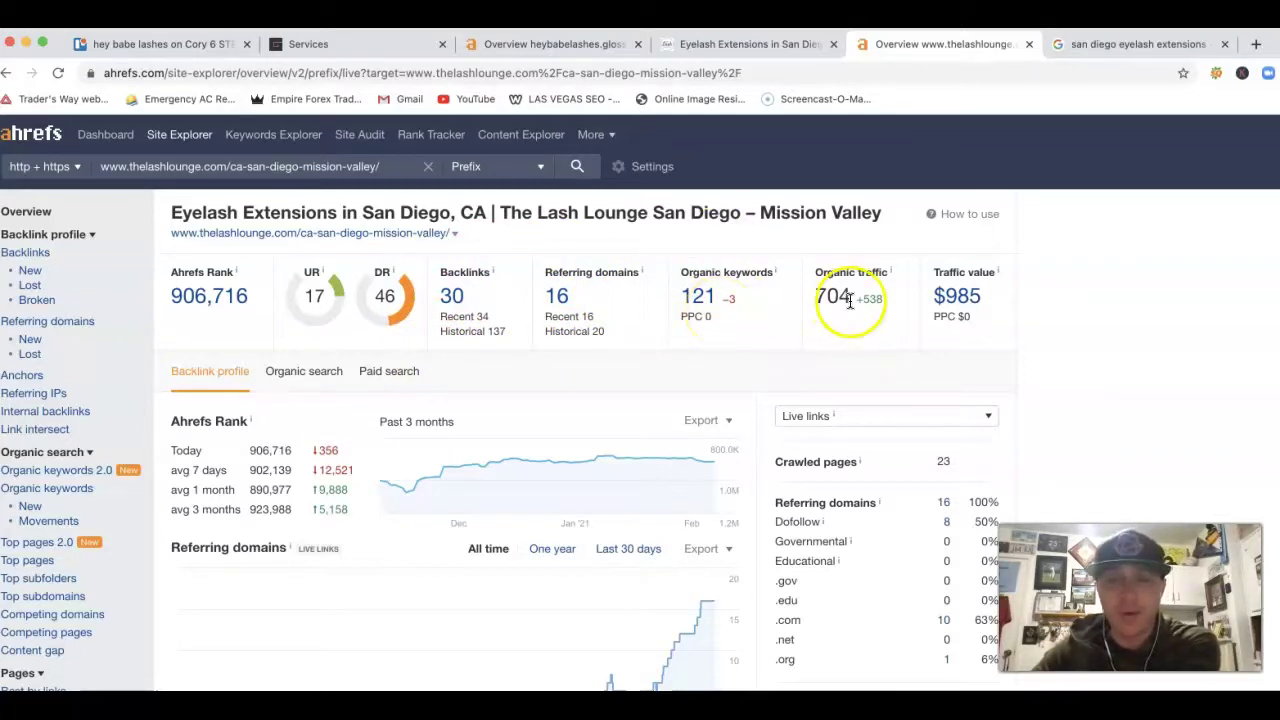
Browse the page's 121 organic keywords and highlight the 200 volume for 'eyelash extensions san diego'
left_click(700, 295)
scroll(417, 407, "down", 3)
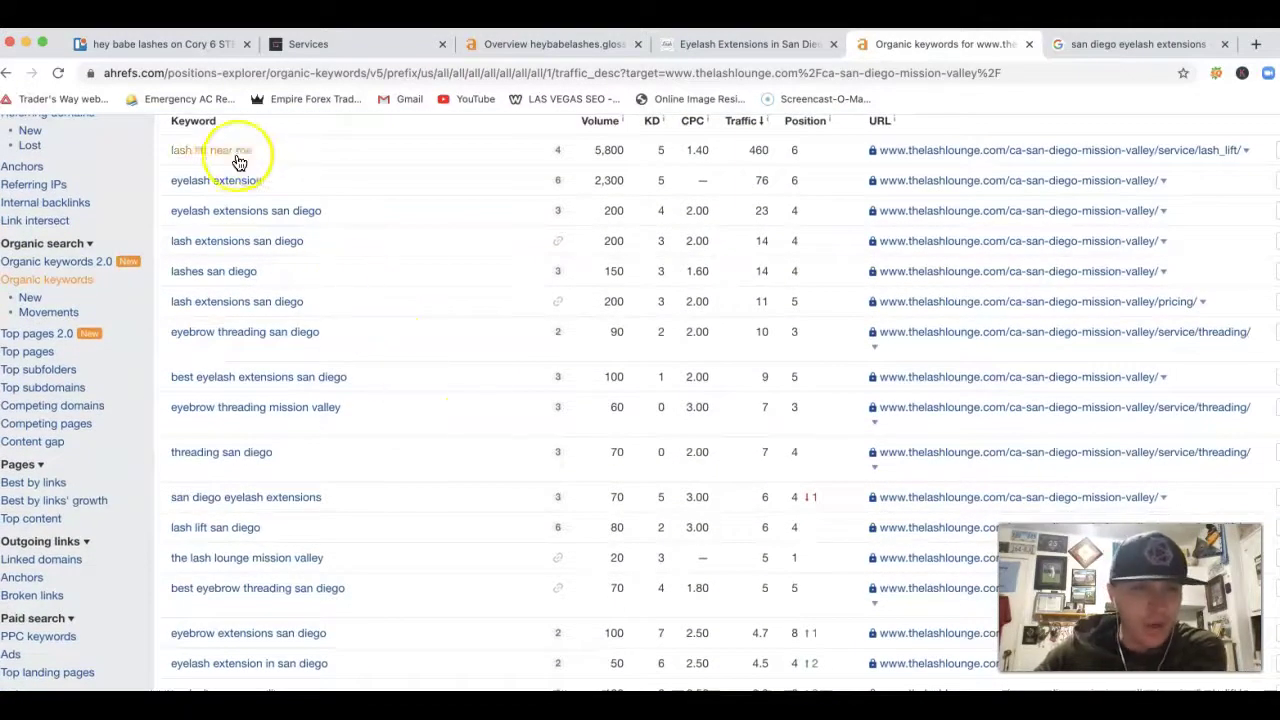
scroll(235, 488, "down", 3)
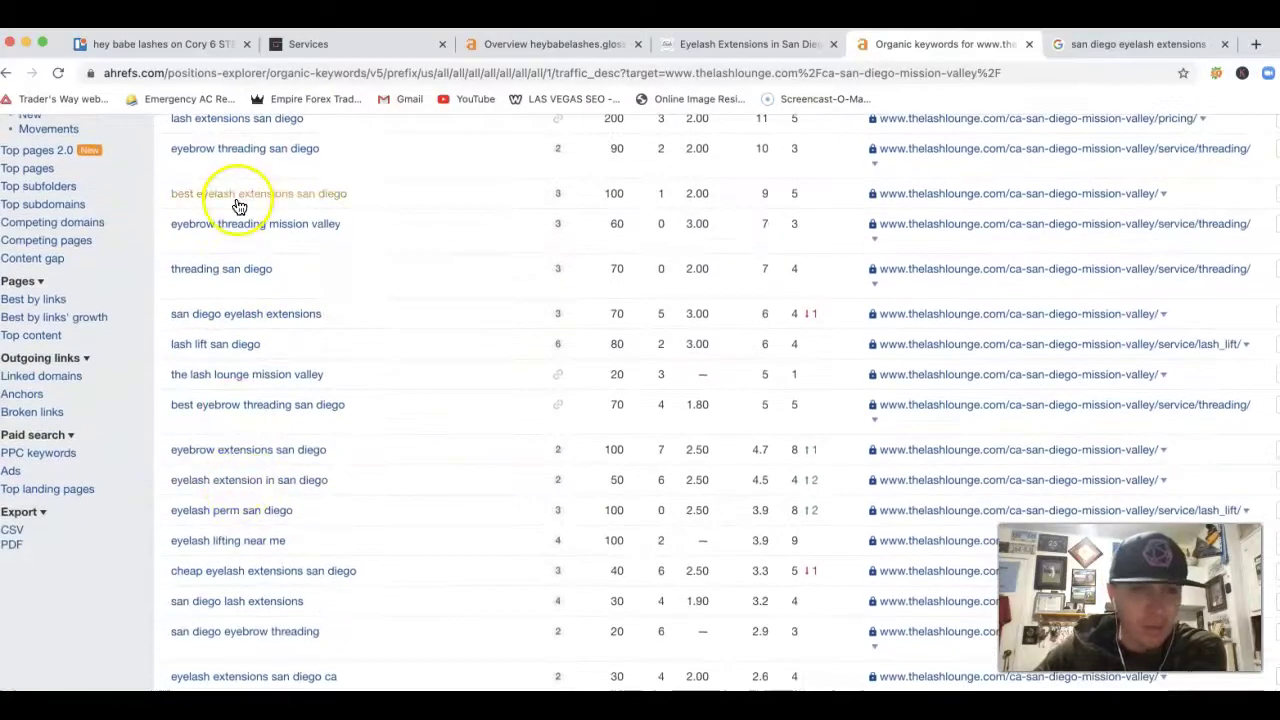
scroll(238, 204, "up", 4)
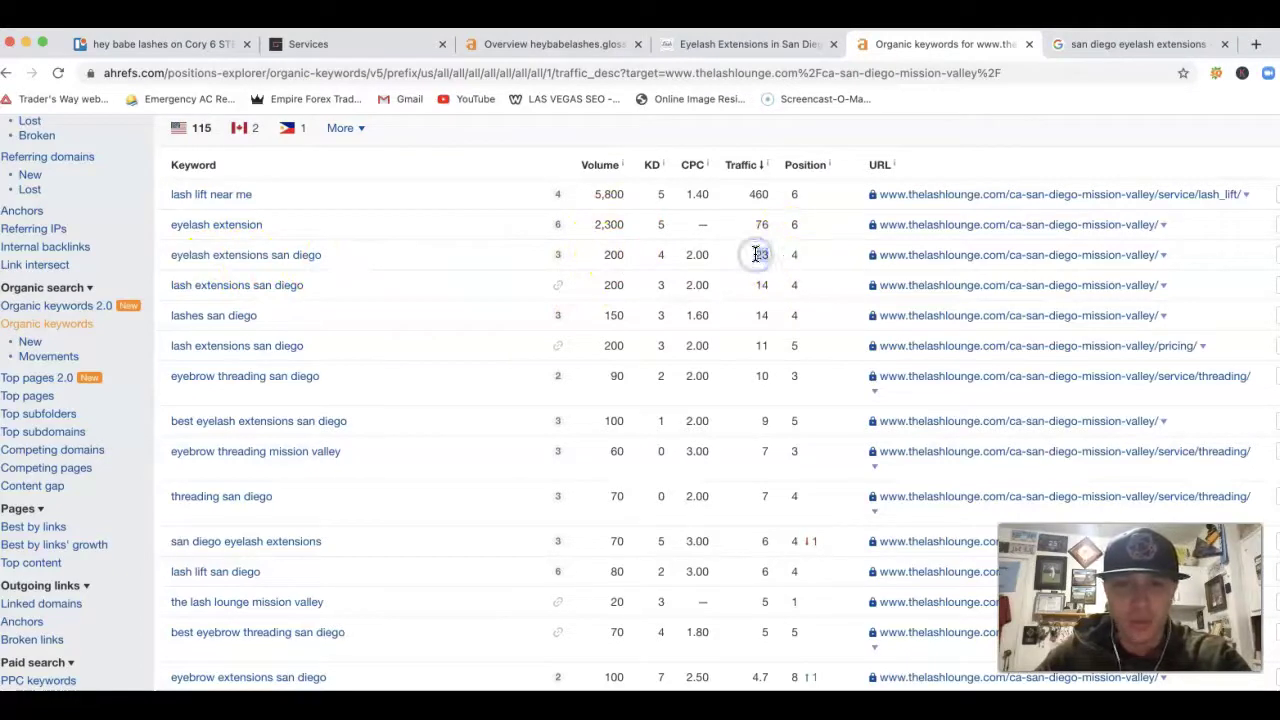
double_click(614, 254)
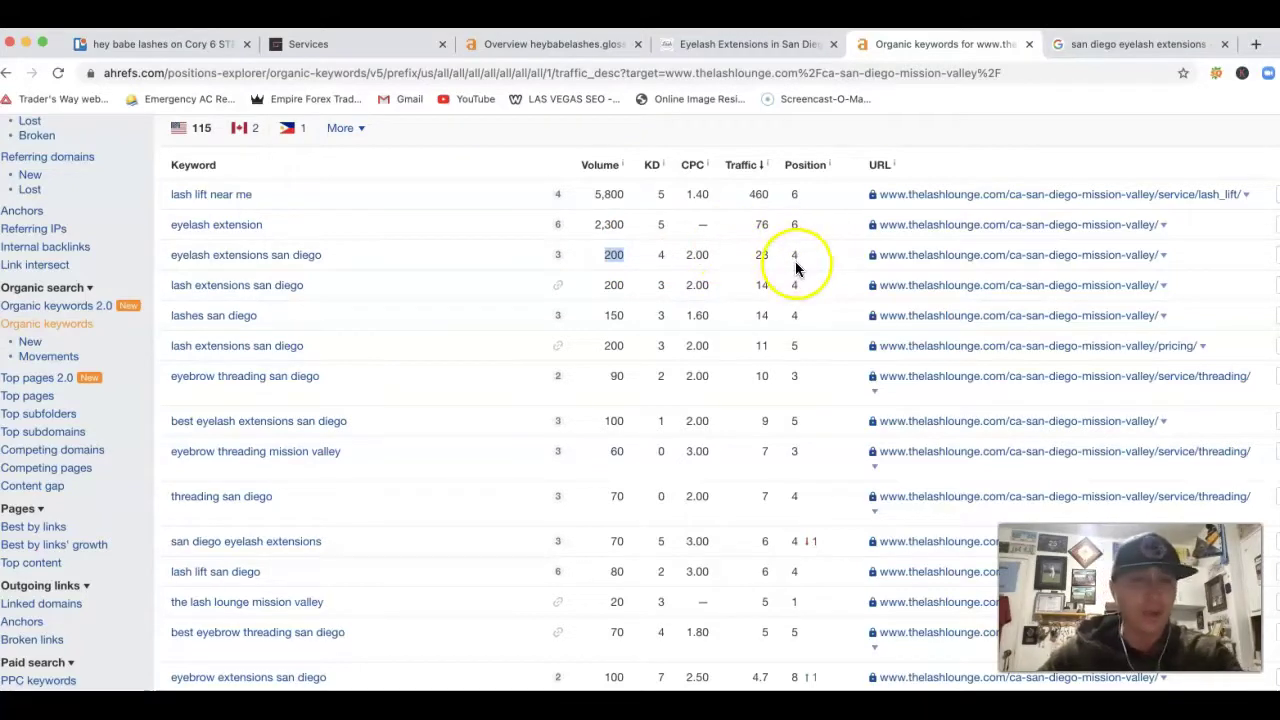
scroll(776, 254, "down", 2)
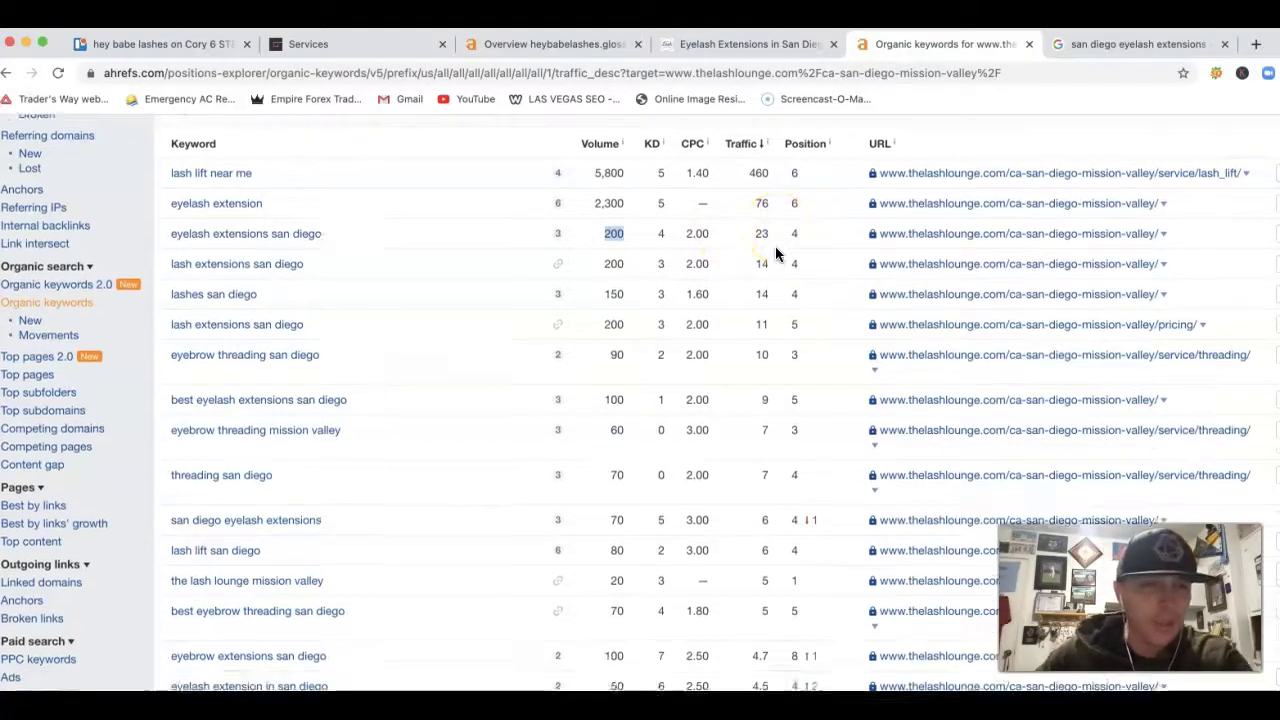
scroll(776, 254, "down", 1)
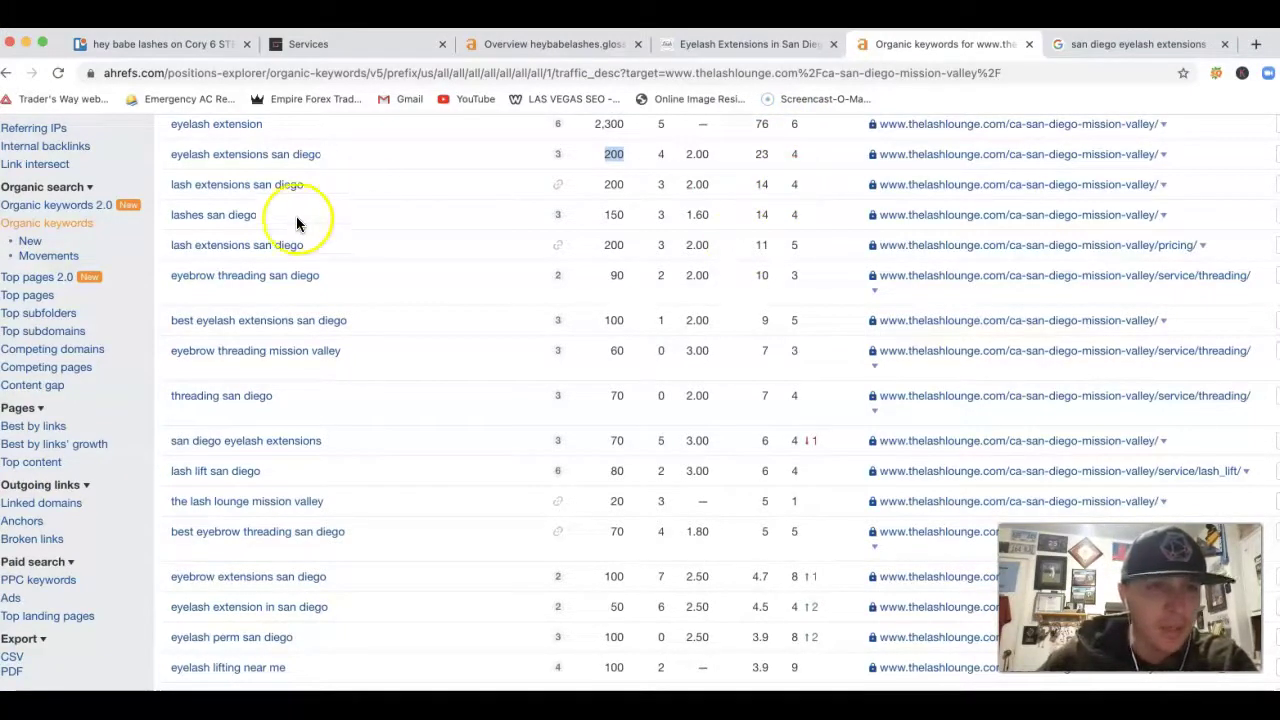
double_click(760, 214)
left_click(620, 213)
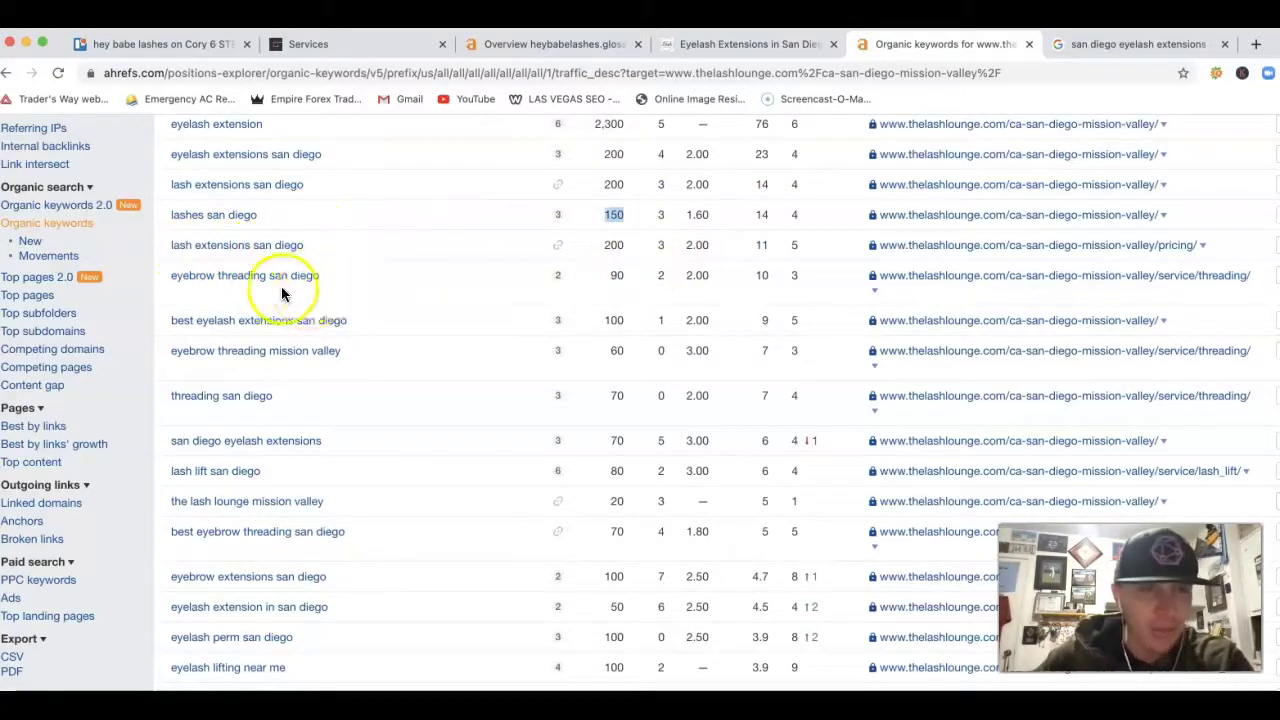
scroll(429, 284, "down", 1)
scroll(294, 375, "down", 4)
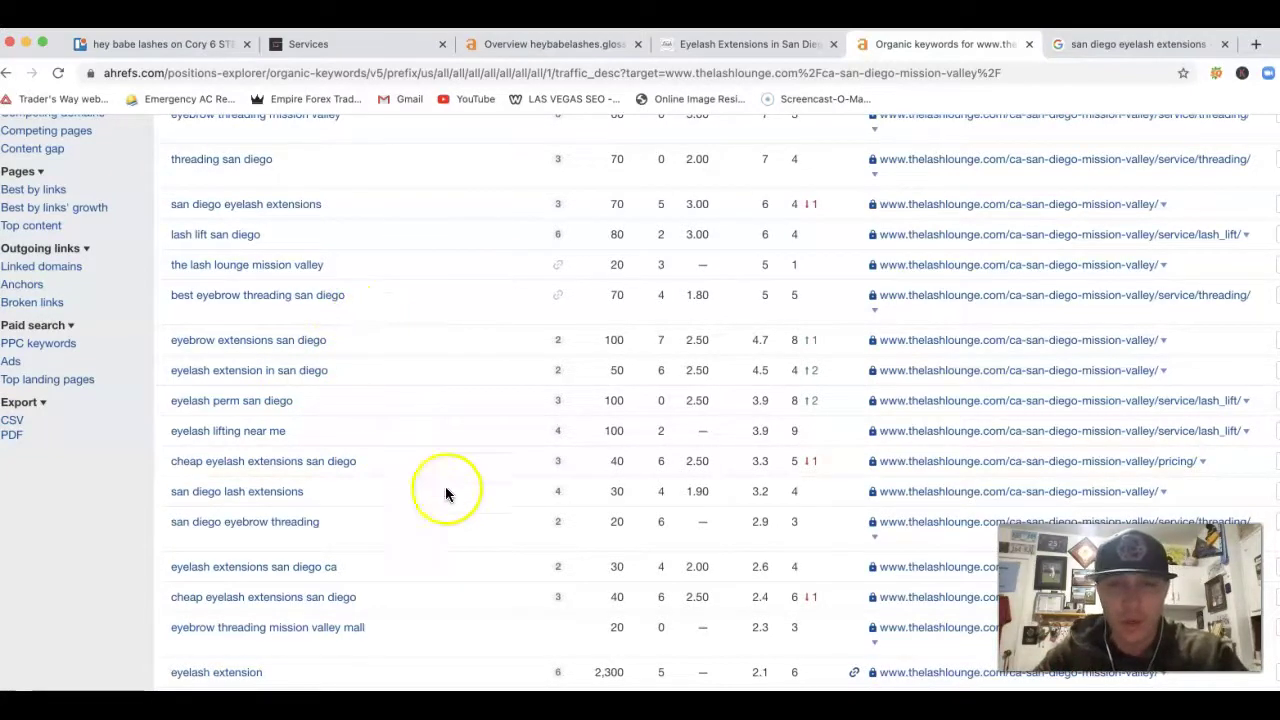
scroll(820, 309, "up", 3)
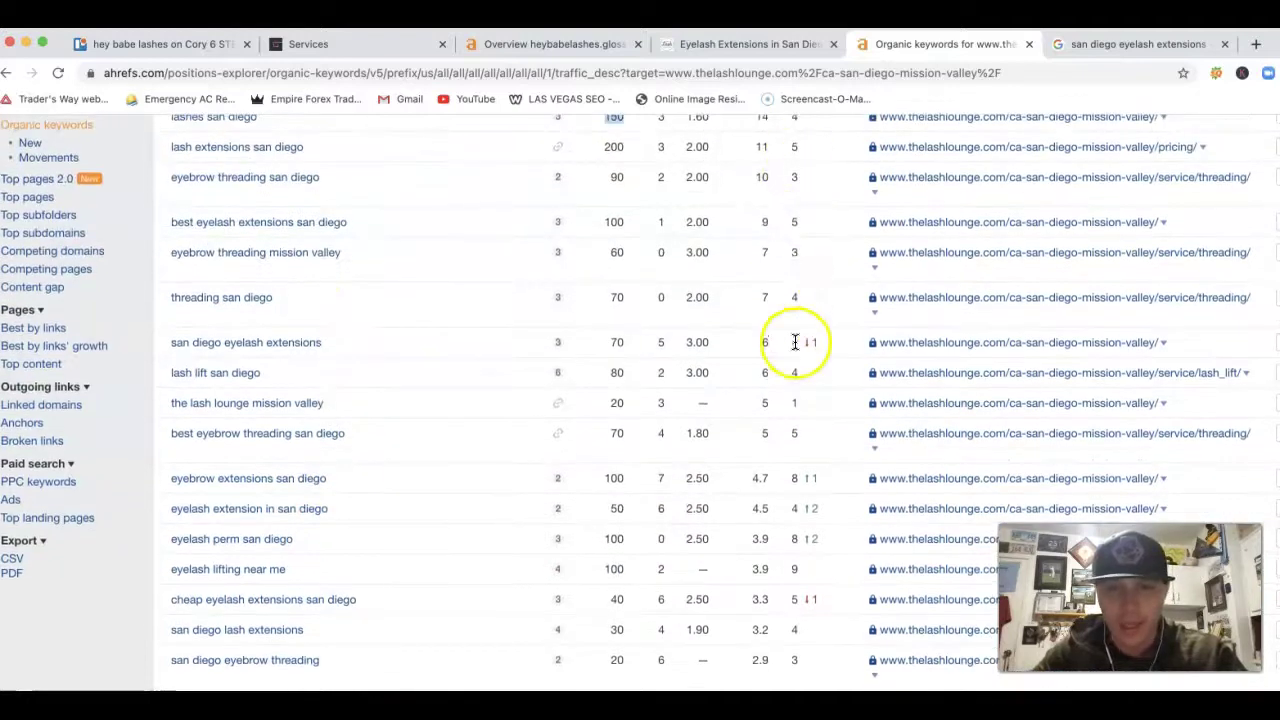